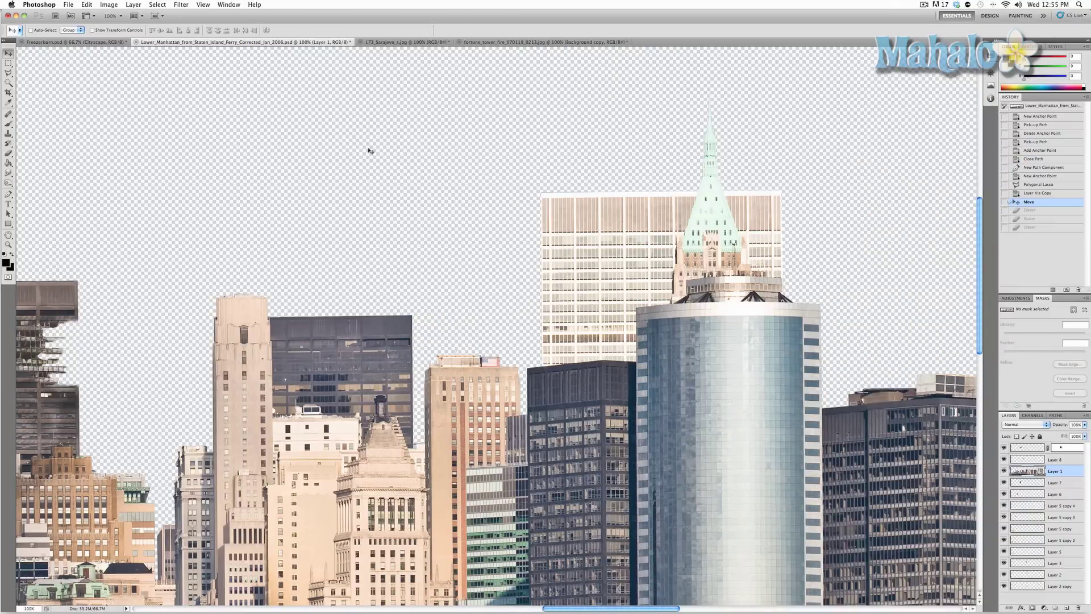
# Step: Set up the Eraser with the 24 px spatter brush enlarged to 40 px
pyautogui.scroll(-1, 439, 200)
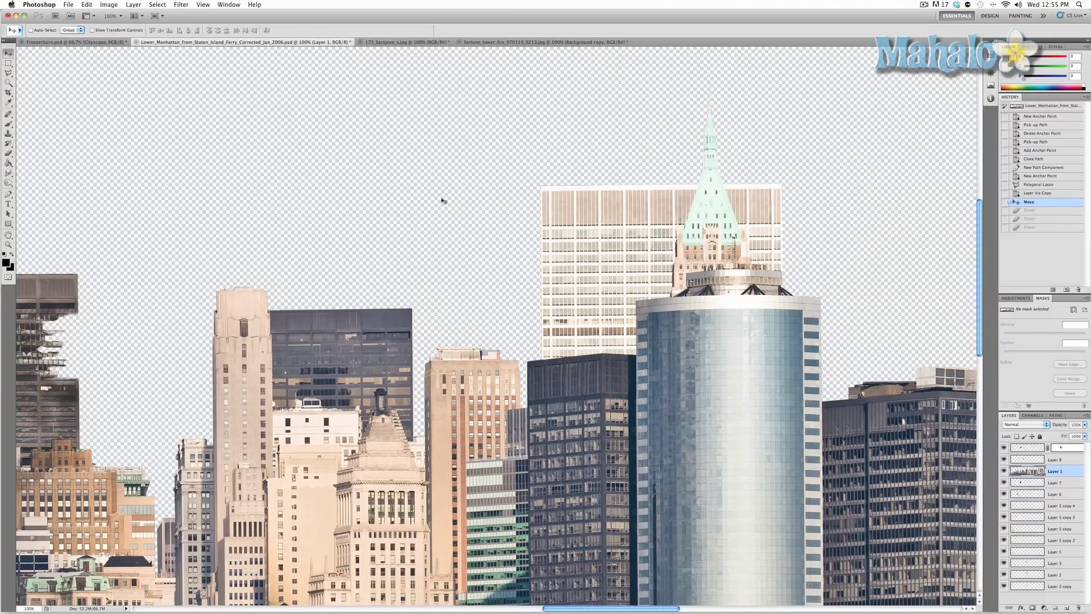
pyautogui.press('e')
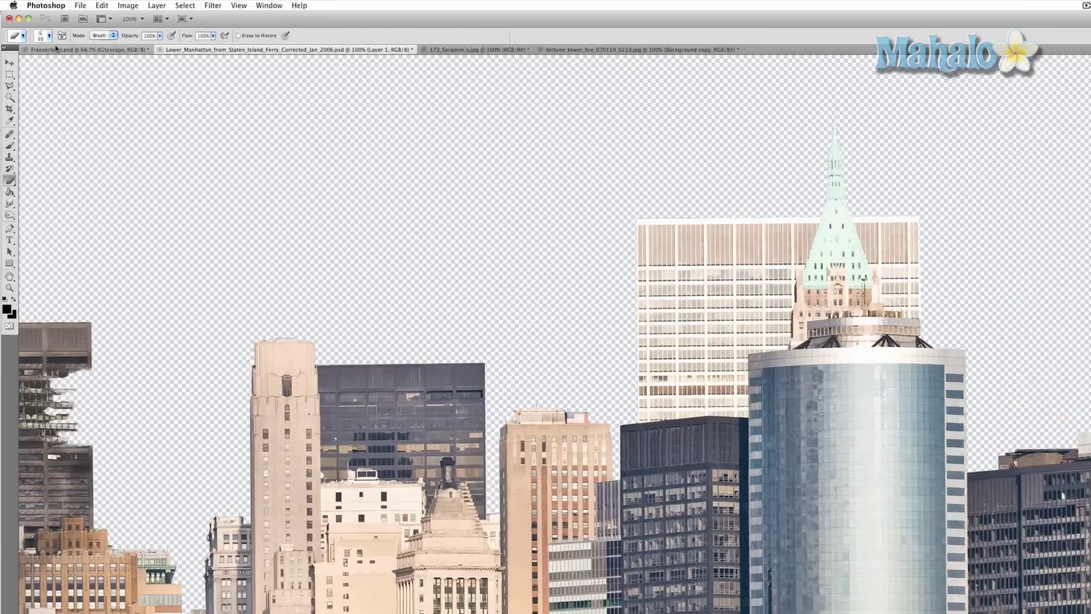
pyautogui.click(39, 30)
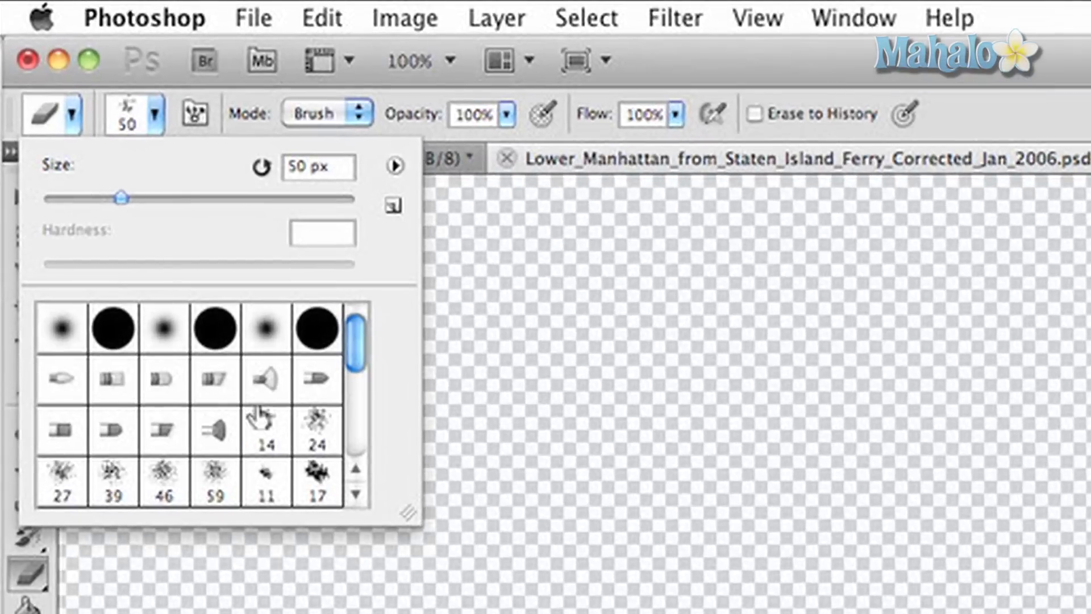
pyautogui.click(311, 431)
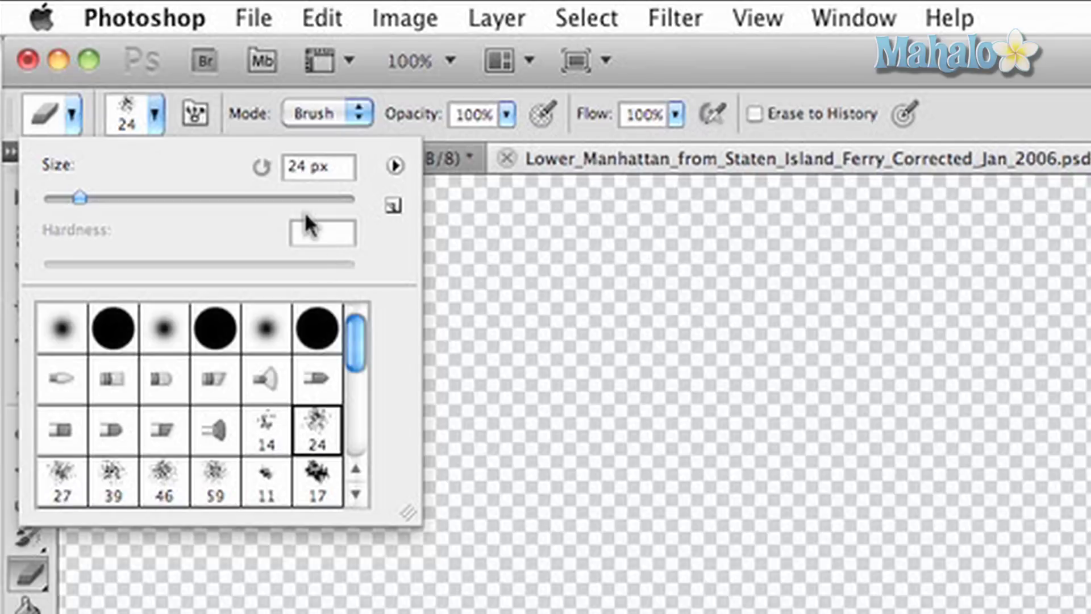
pyautogui.doubleClick(290, 166)
pyautogui.write('40')
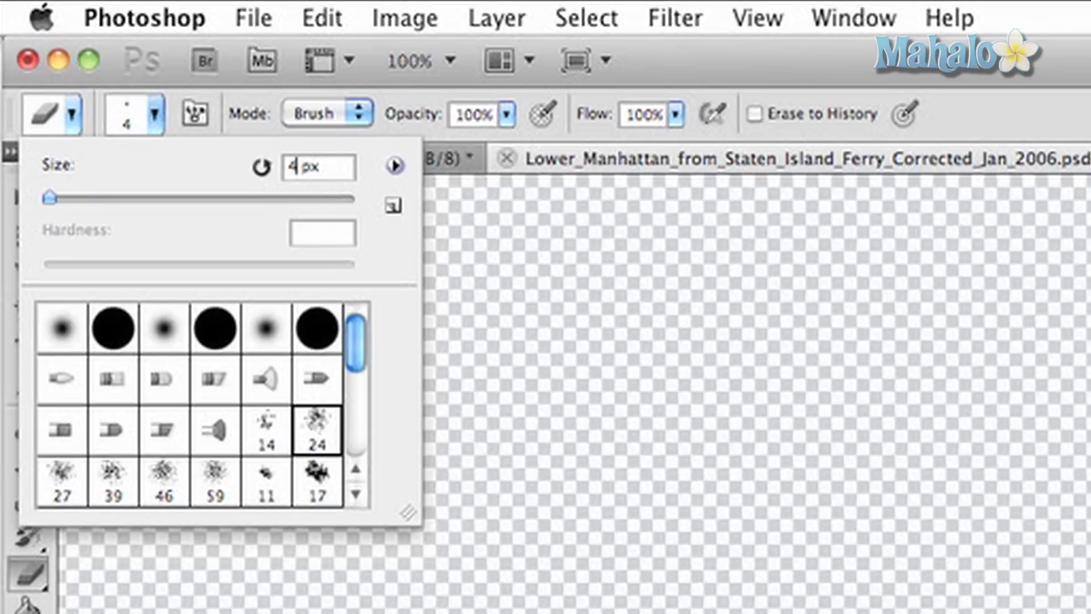
pyautogui.press('Return')
# Step: Erase a ragged bite out of the left edge of the white office tower, using Brush mode
pyautogui.click(304, 118)
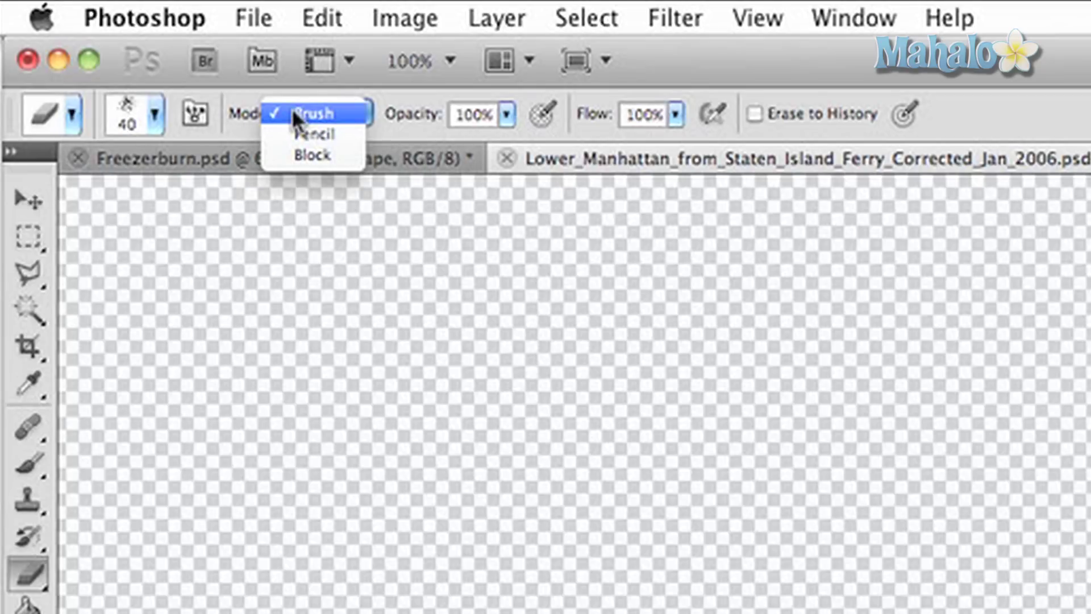
pyautogui.click(240, 115)
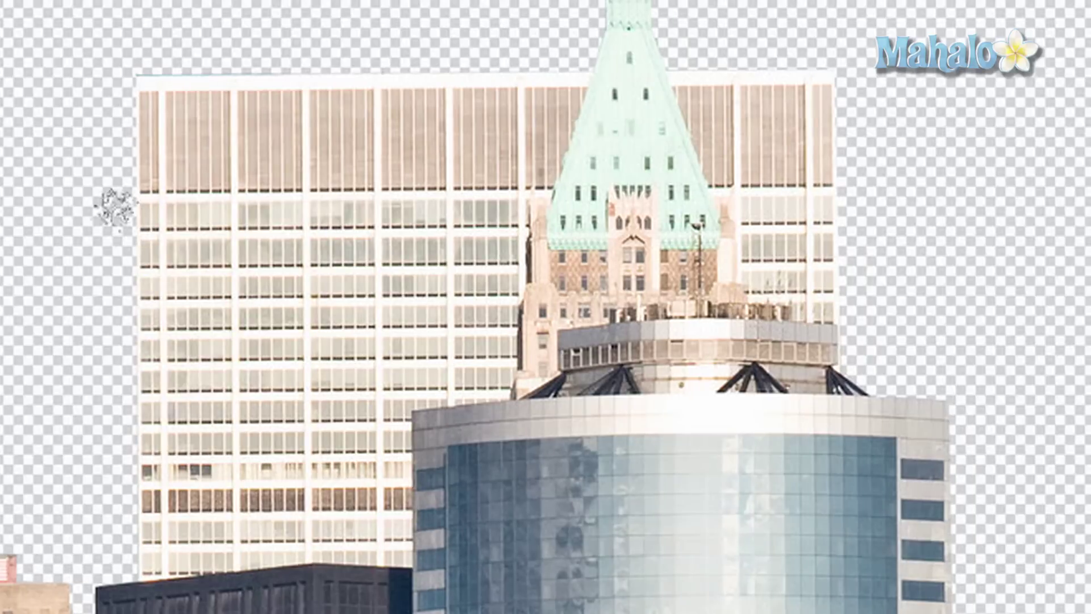
pyautogui.moveTo(115, 208)
pyautogui.mouseDown()
pyautogui.moveTo(167, 211)
pyautogui.moveTo(259, 241)
pyautogui.moveTo(270, 274)
pyautogui.moveTo(288, 278)
pyautogui.moveTo(312, 263)
pyautogui.moveTo(291, 331)
pyautogui.moveTo(309, 349)
pyautogui.moveTo(172, 378)
pyautogui.moveTo(110, 370)
pyautogui.moveTo(244, 341)
pyautogui.moveTo(276, 312)
pyautogui.moveTo(199, 239)
pyautogui.moveTo(127, 263)
pyautogui.moveTo(190, 259)
pyautogui.moveTo(164, 290)
pyautogui.mouseUp()
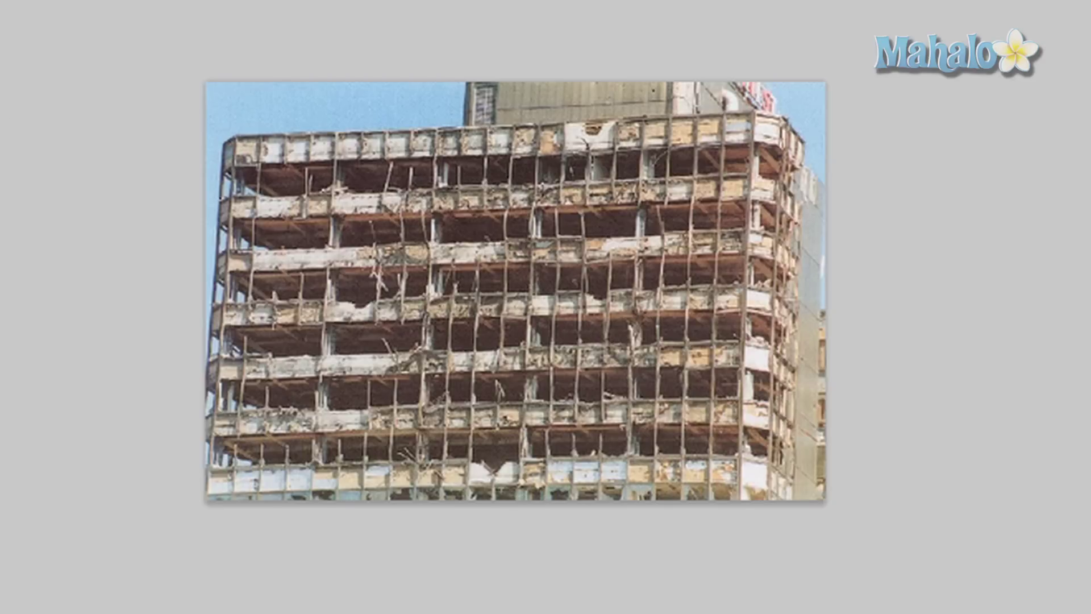
# Step: Select the central rectangle of the wrecked building's facade and copy it into the Lower Manhattan document
pyautogui.moveTo(261, 164); pyautogui.dragTo(739, 467)
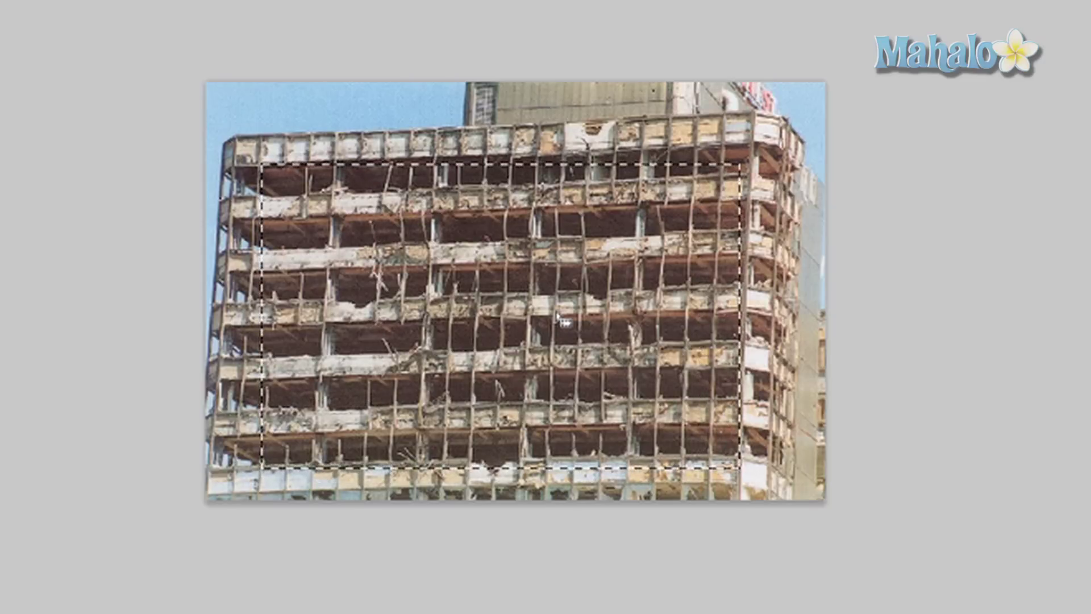
pyautogui.rightClick(554, 308)
pyautogui.click(665, 507)
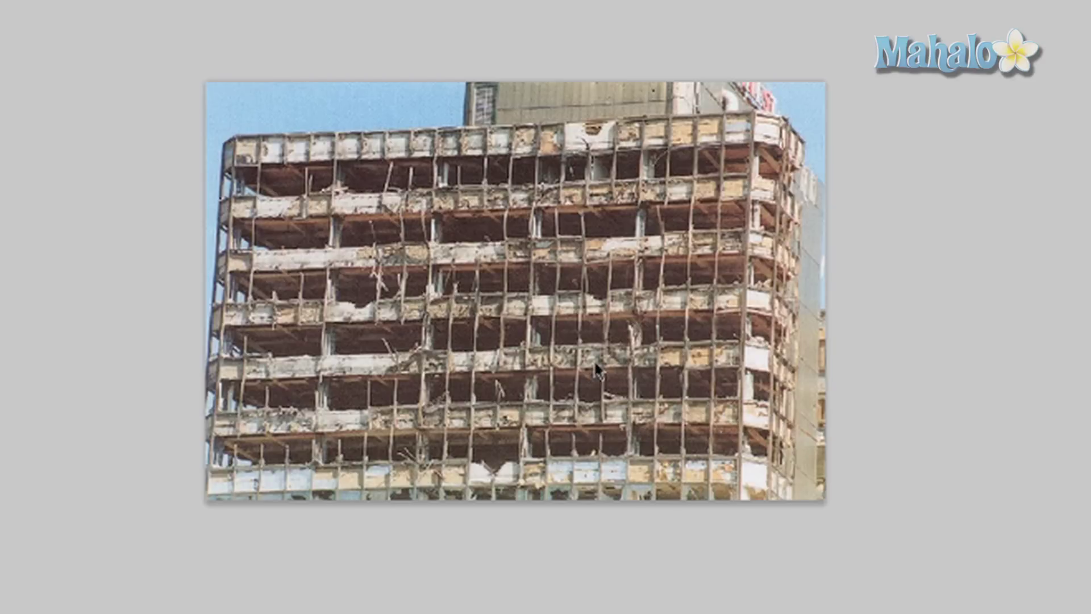
pyautogui.moveTo(601, 363); pyautogui.dragTo(0, 0)
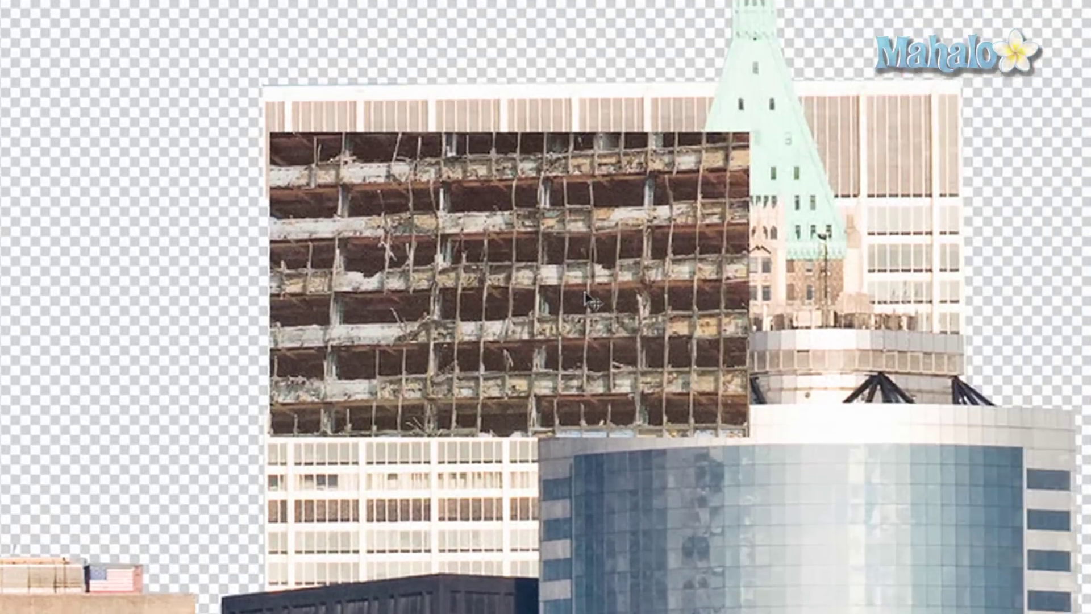
# Step: Position the wrecked facade over the bite in the white tower and place Layer 9 beneath Layer 1
pyautogui.moveTo(585, 295); pyautogui.dragTo(479, 359)
pyautogui.scroll(-2, 470, 338)
pyautogui.scroll(1, 479, 359)
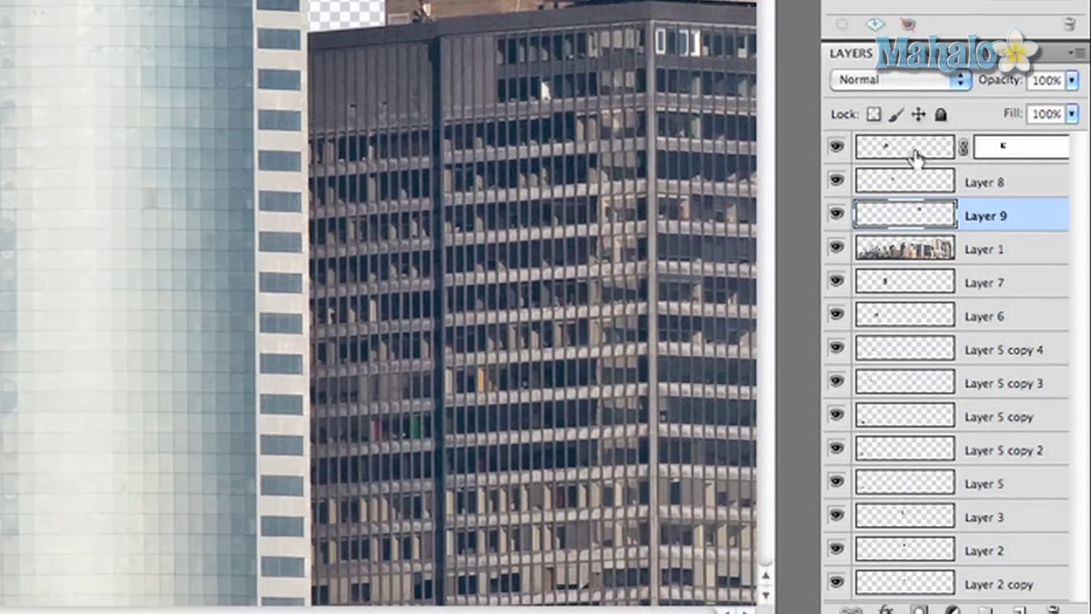
pyautogui.click(916, 159)
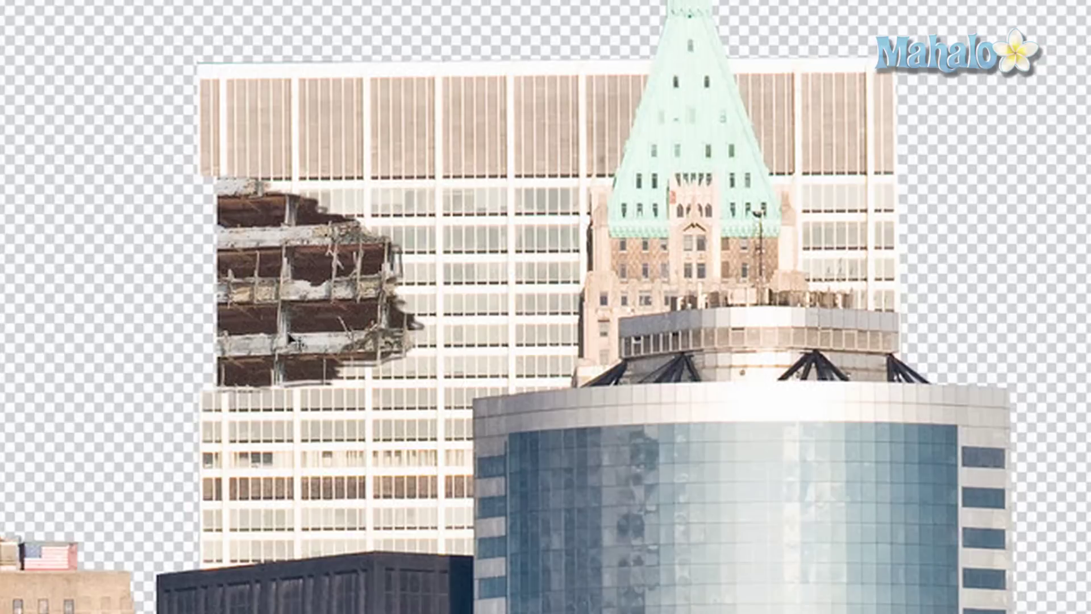
# Step: Transform the wrecked facade to a smaller scale matching the tower's floors, fit it inside the bite and adjust its corner angle slightly
pyautogui.hscroll(1, 283, 243)
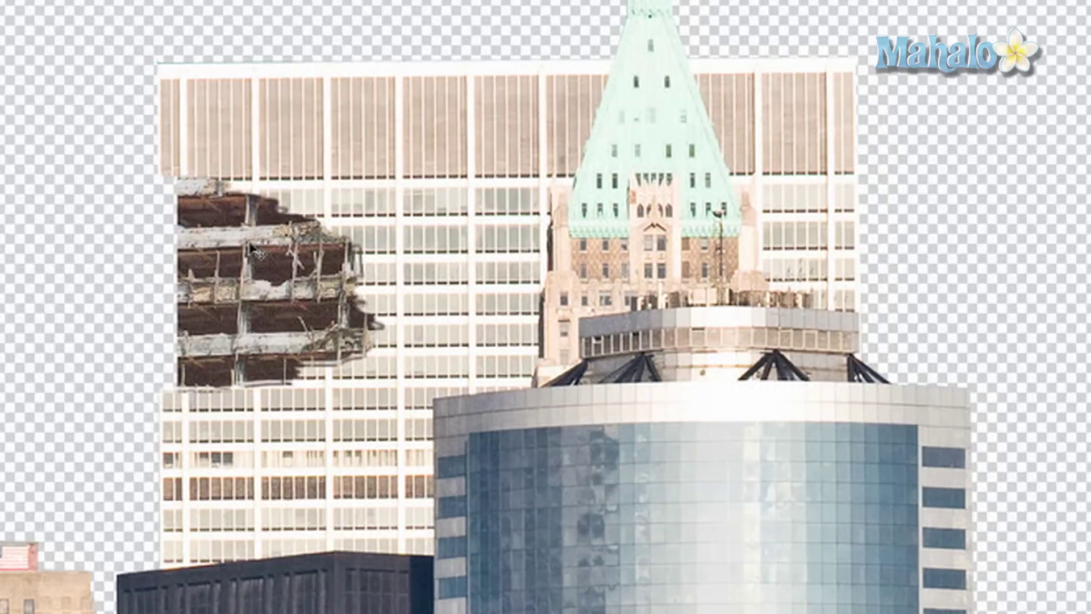
pyautogui.hscroll(-3, 251, 246)
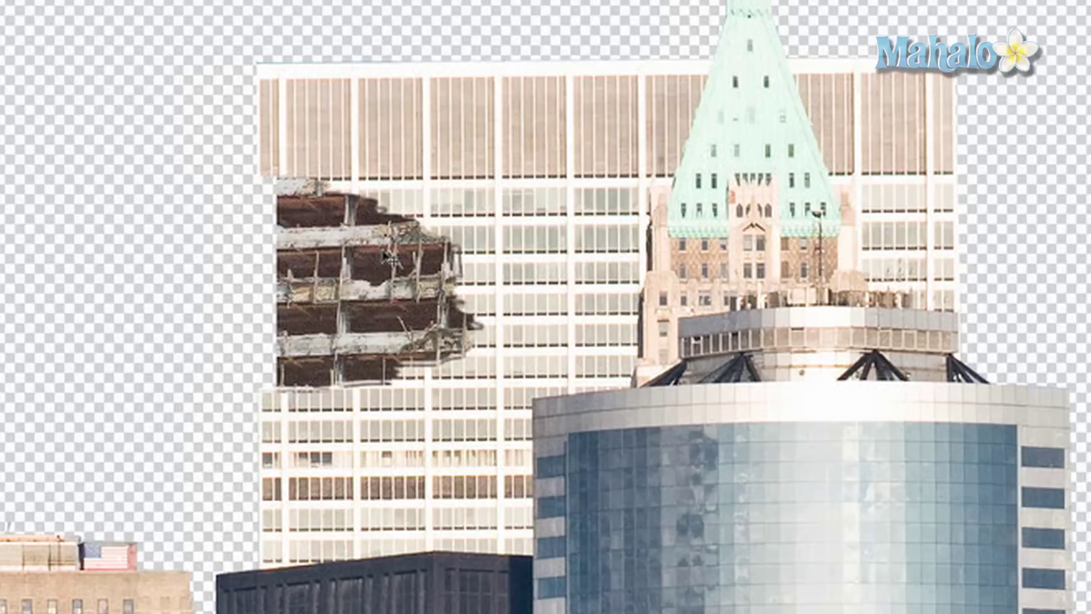
pyautogui.hotkey('ctrl', 't')
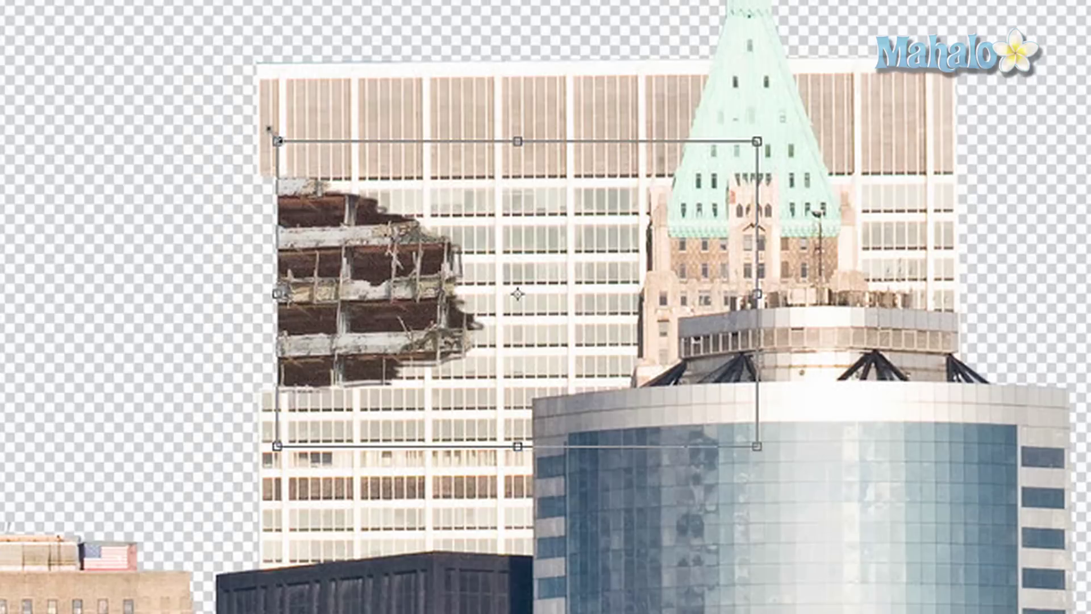
pyautogui.moveTo(270, 131); pyautogui.dragTo(479, 272)
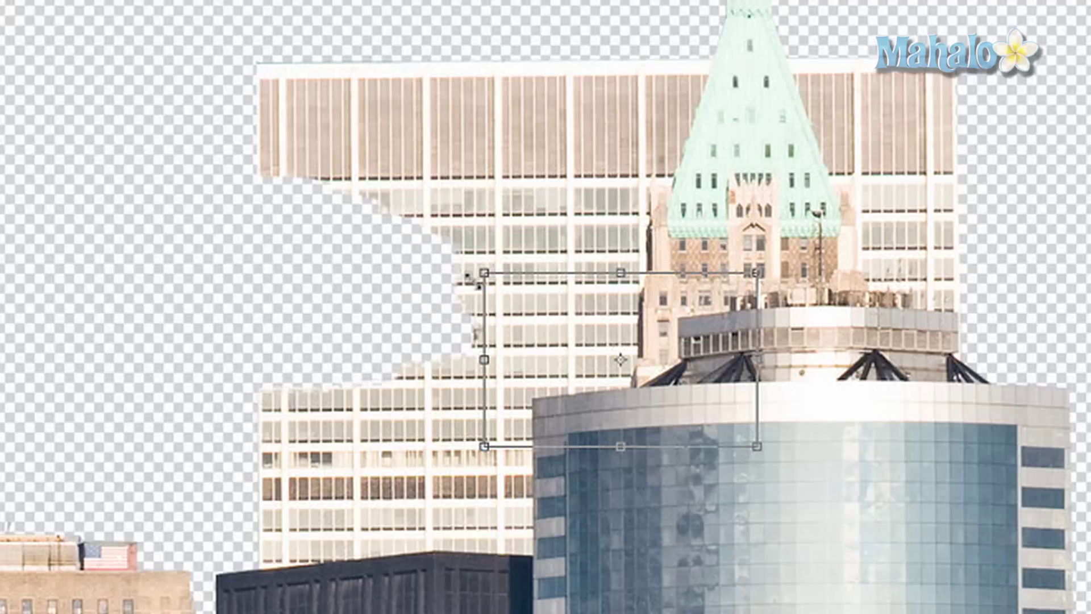
pyautogui.moveTo(559, 343); pyautogui.dragTo(350, 248)
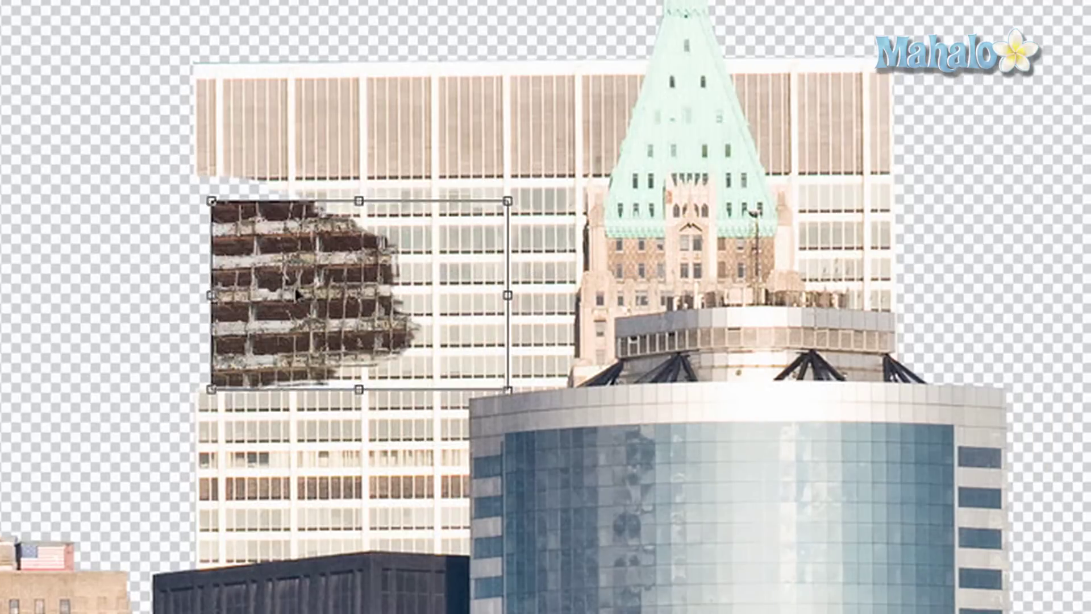
pyautogui.moveTo(297, 293); pyautogui.dragTo(297, 288)
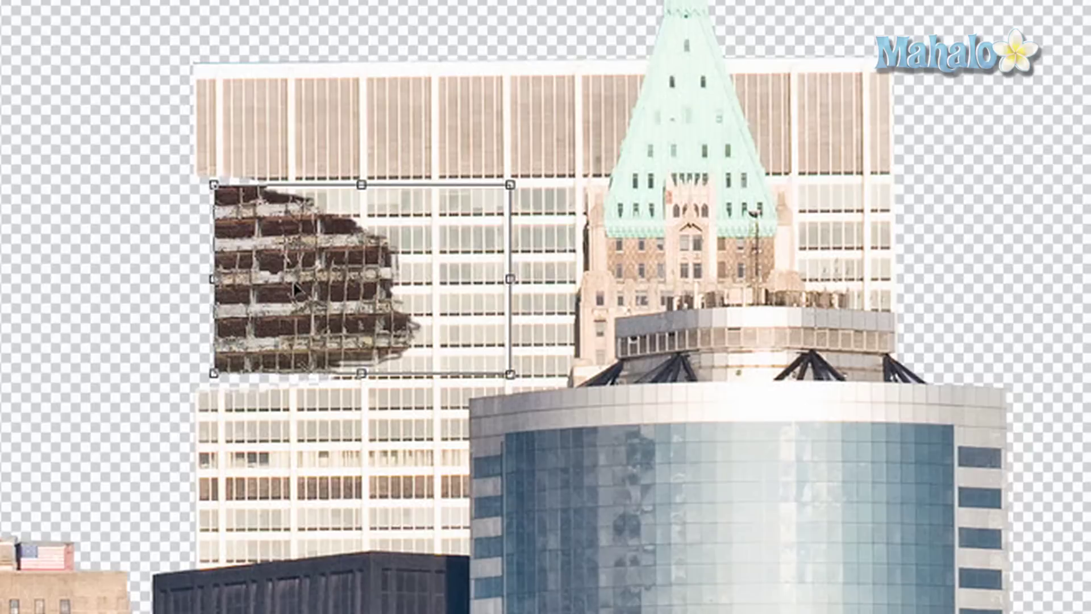
pyautogui.moveTo(294, 284); pyautogui.dragTo(295, 289)
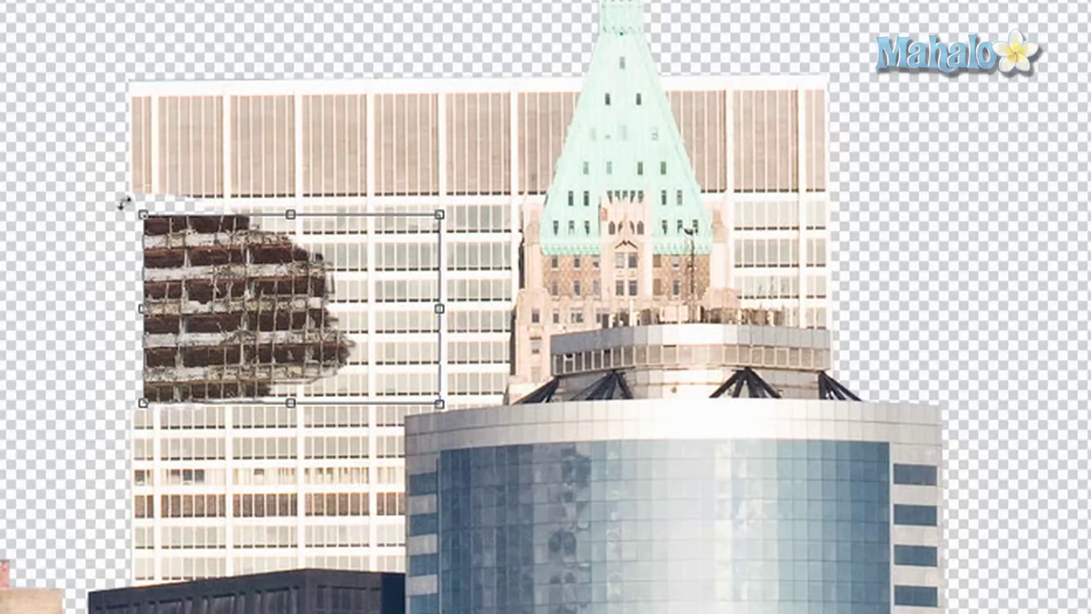
pyautogui.moveTo(125, 197); pyautogui.dragTo(122, 203)
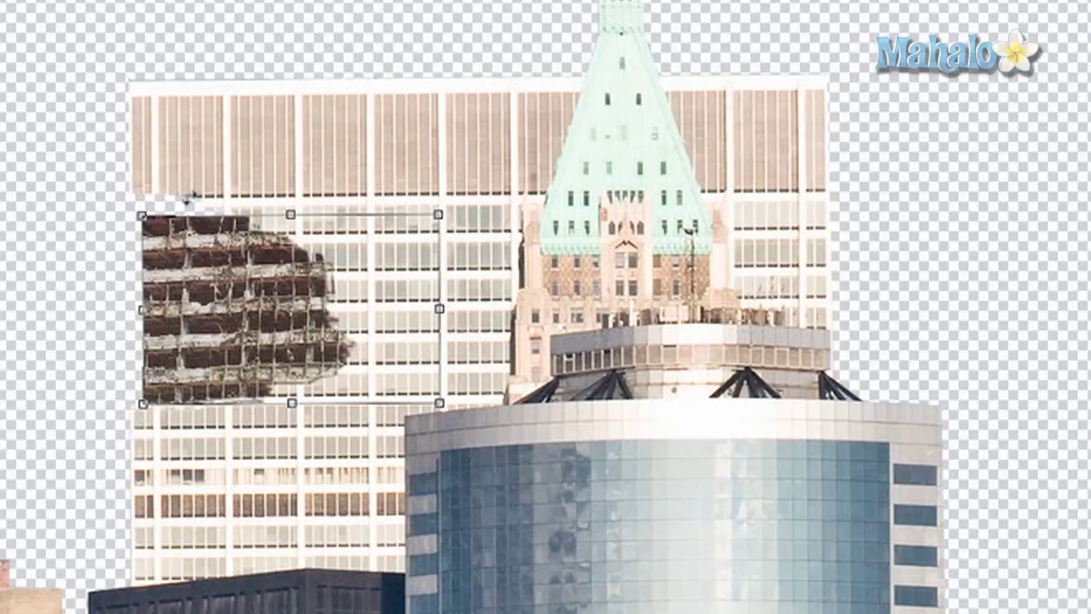
pyautogui.press('Return')
pyautogui.moveTo(204, 281); pyautogui.dragTo(202, 255)
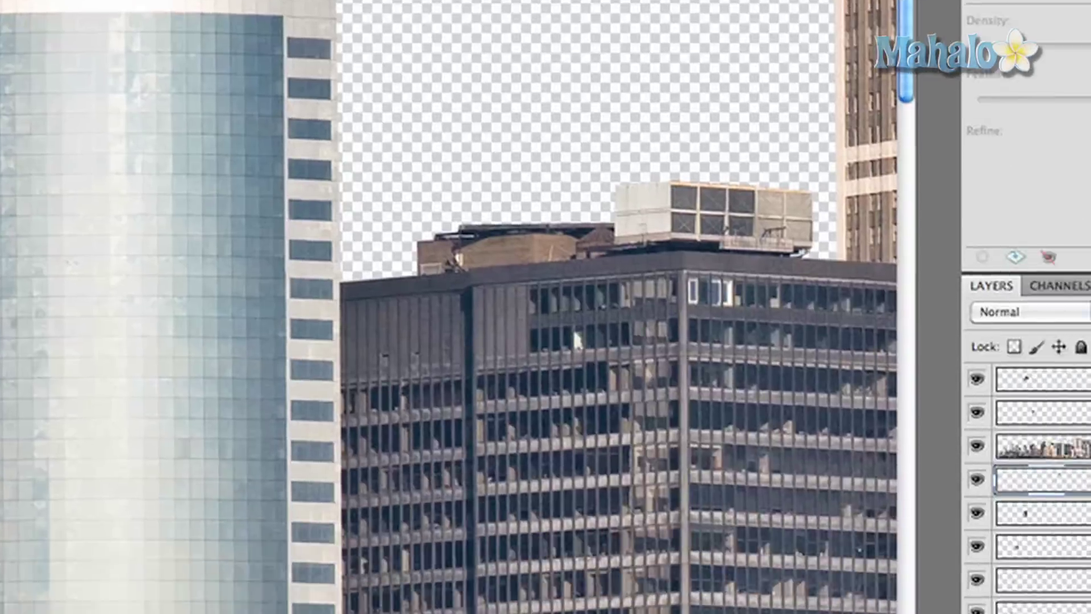
# Step: Duplicate Layer 9 as "destroyed copy" and move the duplicate down to fill the gap at the bottom of the bite
pyautogui.rightClick(988, 374)
pyautogui.click(861, 270)
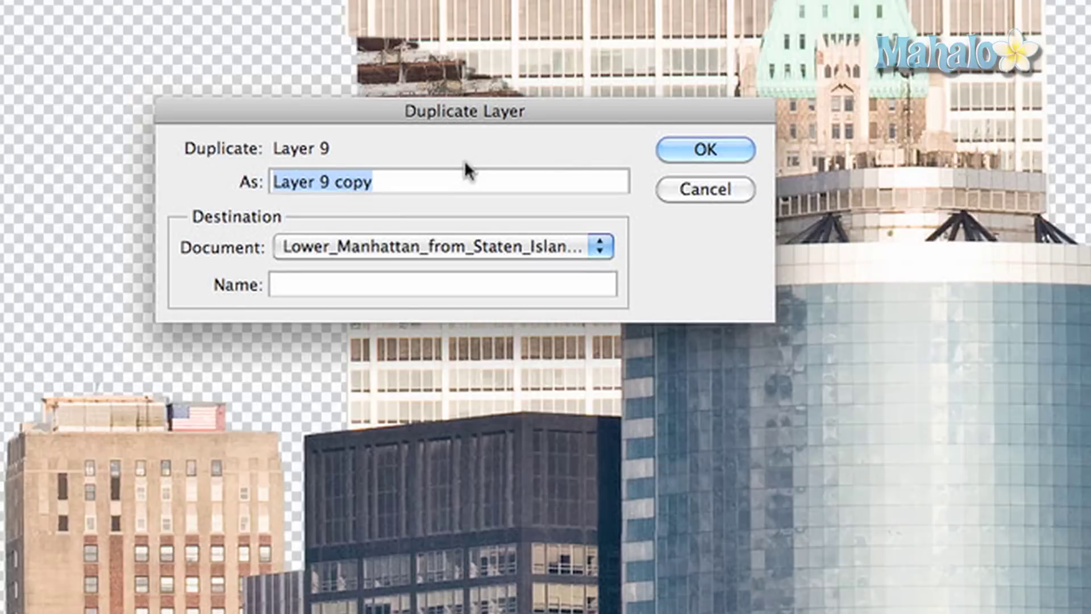
pyautogui.write('destroyed copy')
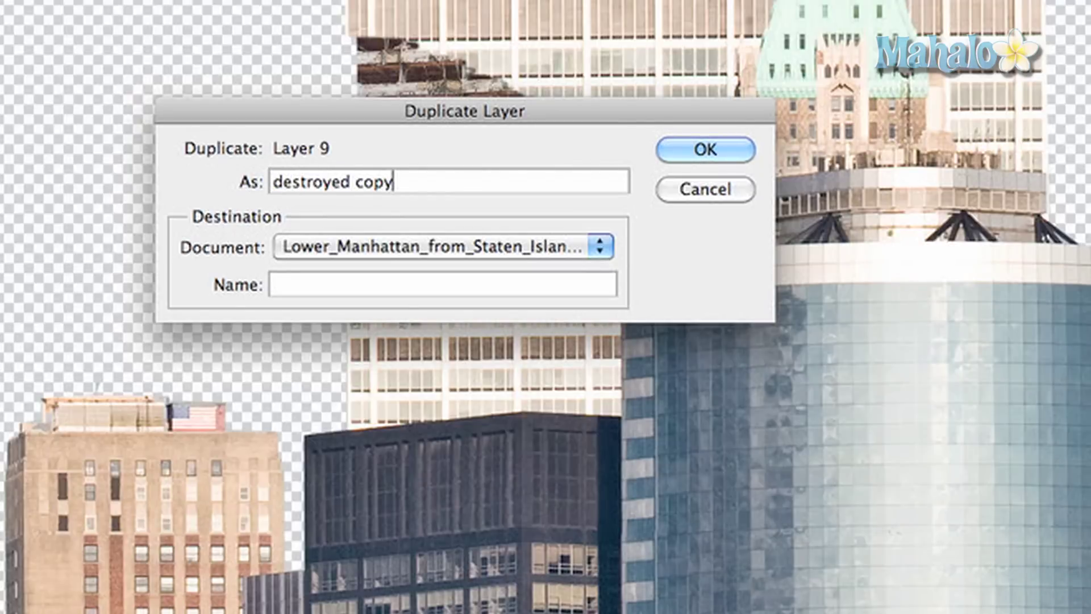
pyautogui.press('Return')
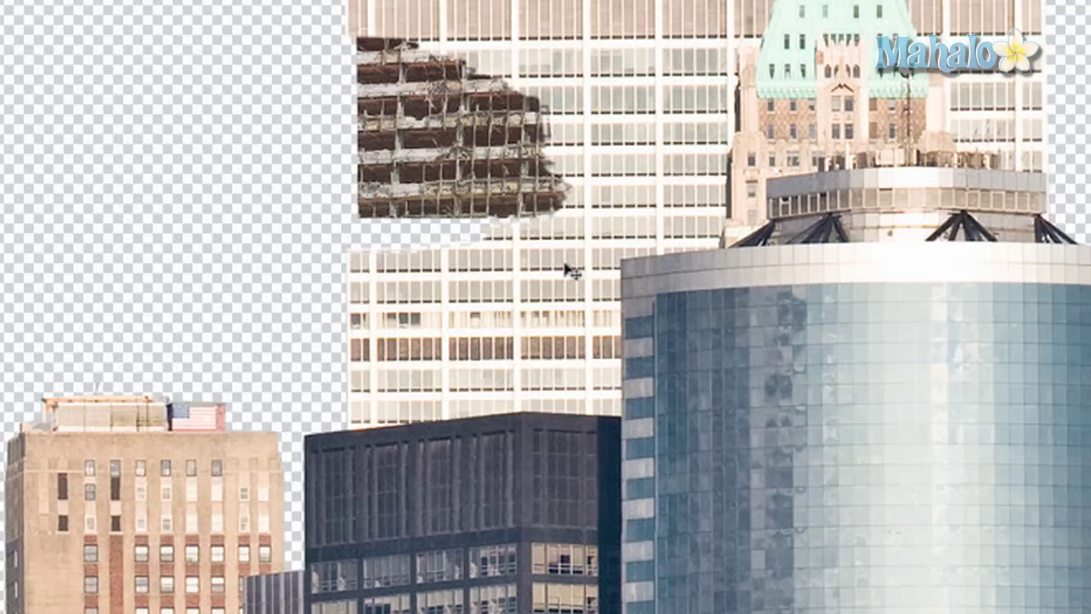
pyautogui.moveTo(464, 169); pyautogui.dragTo(465, 341)
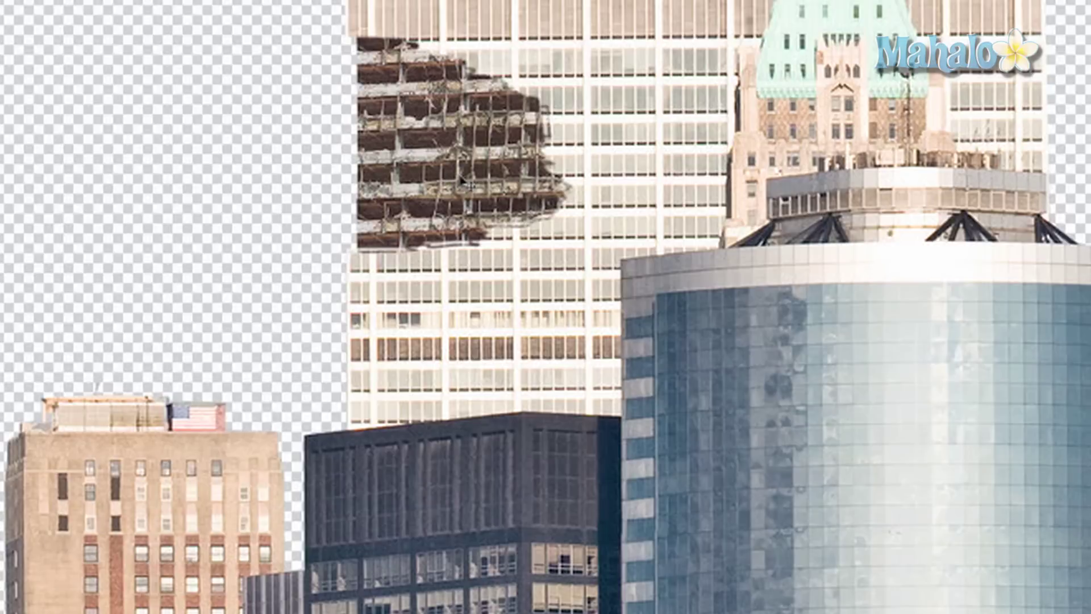
# Step: Reduce the Eraser's spatter brush size to 10 px
pyautogui.press('b')
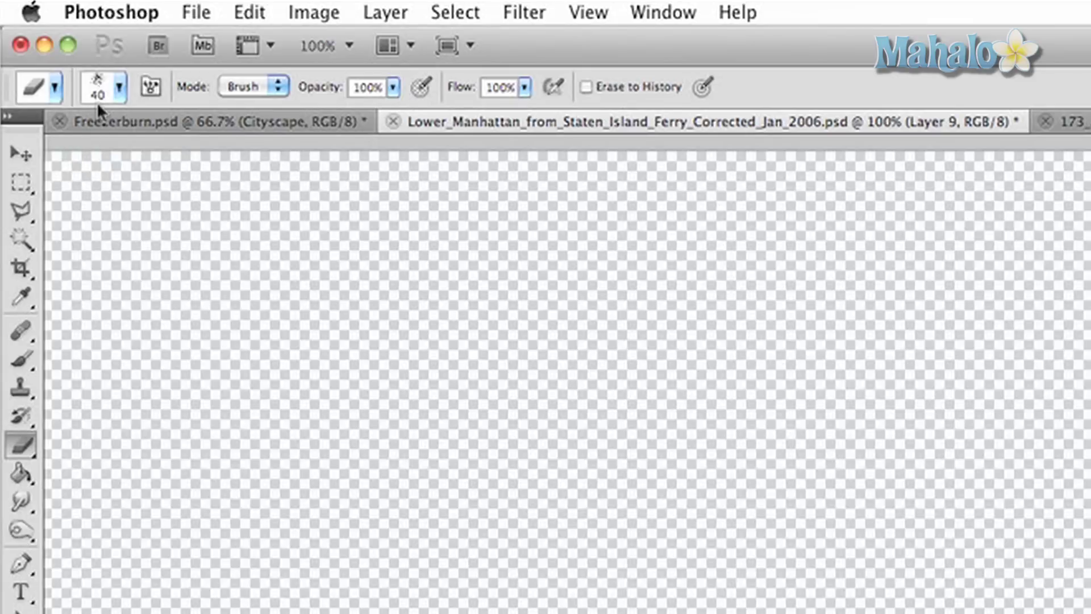
pyautogui.click(119, 87)
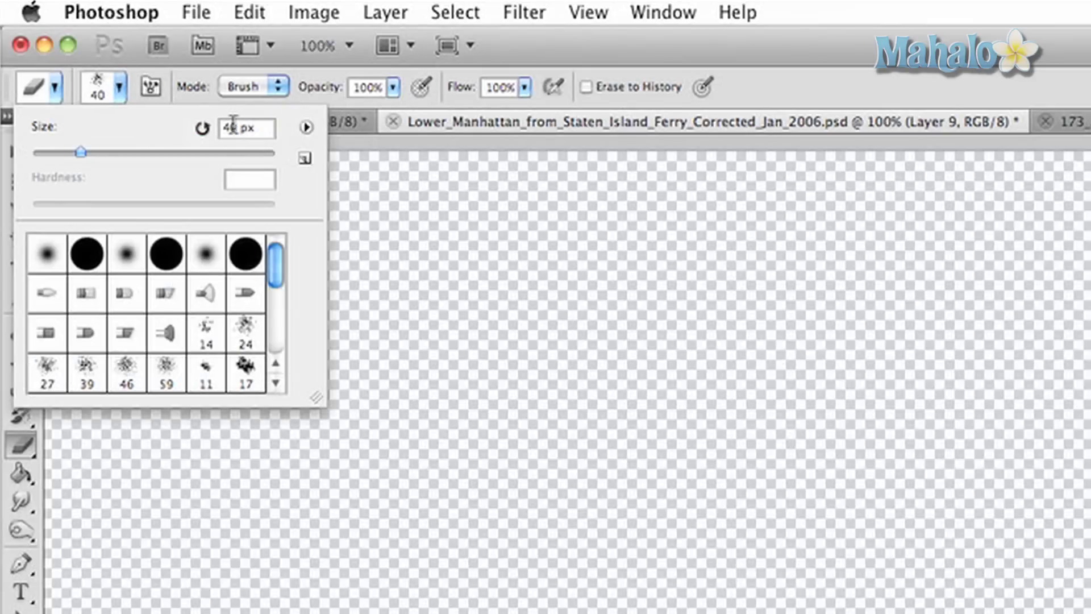
pyautogui.write('10')
pyautogui.press('Return')
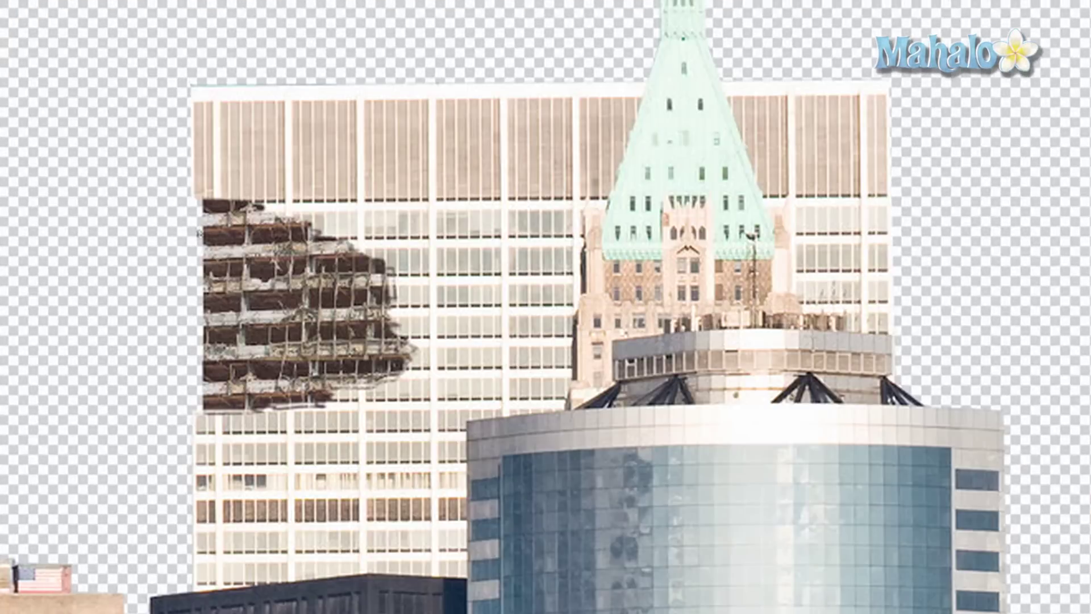
# Step: Erase irregular horizontal gaps between the wrecked floors, starting from their outer left edge
pyautogui.moveTo(203, 233)
pyautogui.mouseDown()
pyautogui.moveTo(258, 240)
pyautogui.moveTo(242, 230)
pyautogui.mouseUp()
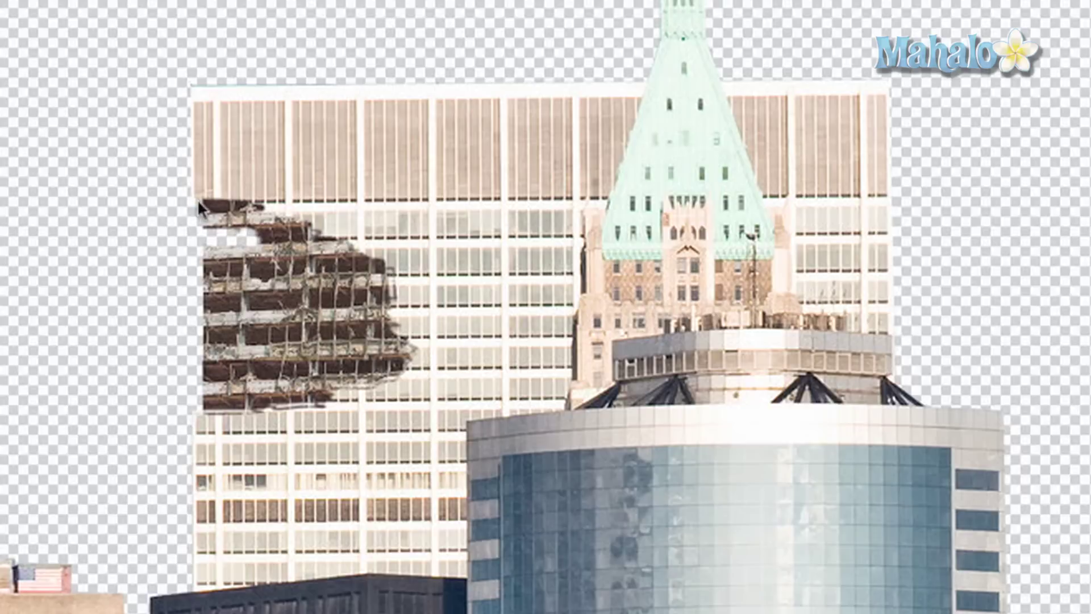
pyautogui.moveTo(196, 203)
pyautogui.mouseDown()
pyautogui.moveTo(231, 208)
pyautogui.moveTo(199, 206)
pyautogui.moveTo(230, 212)
pyautogui.moveTo(200, 241)
pyautogui.moveTo(251, 270)
pyautogui.mouseUp()
pyautogui.moveTo(205, 304)
pyautogui.mouseDown()
pyautogui.moveTo(312, 305)
pyautogui.moveTo(303, 302)
pyautogui.mouseUp()
pyautogui.moveTo(194, 340); pyautogui.dragTo(286, 340)
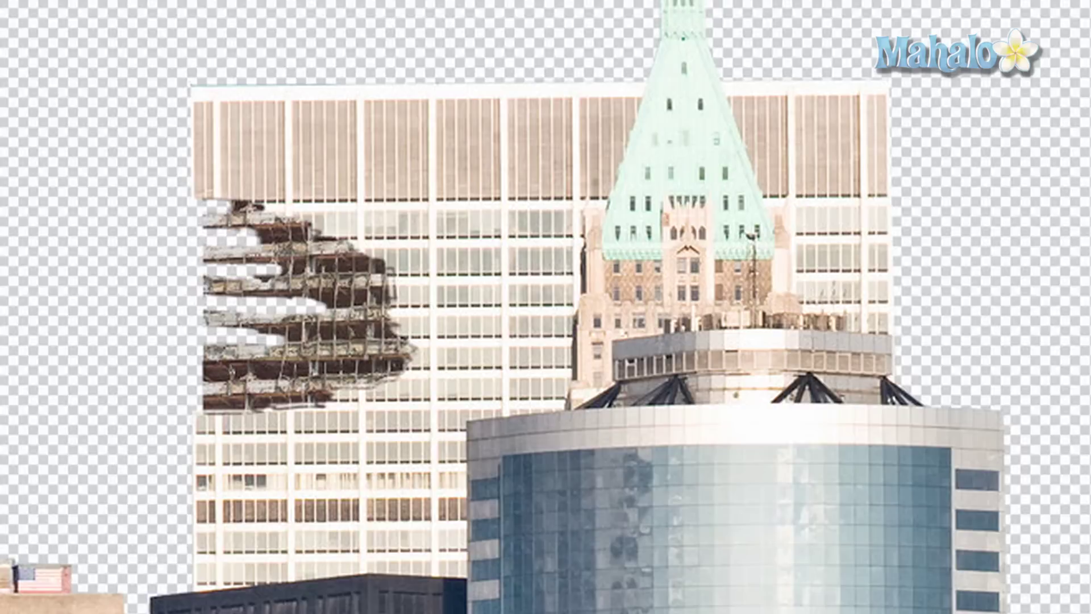
pyautogui.moveTo(214, 370)
pyautogui.mouseDown()
pyautogui.moveTo(238, 372)
pyautogui.moveTo(219, 381)
pyautogui.moveTo(289, 379)
pyautogui.moveTo(198, 370)
pyautogui.moveTo(255, 372)
pyautogui.moveTo(220, 374)
pyautogui.mouseUp()
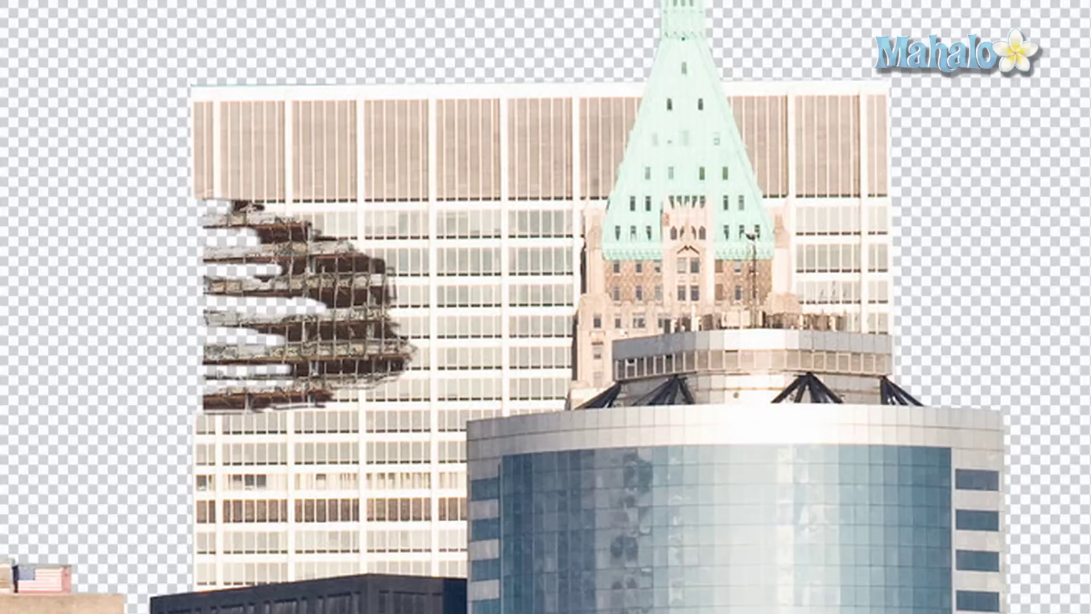
pyautogui.moveTo(260, 326); pyautogui.dragTo(222, 347)
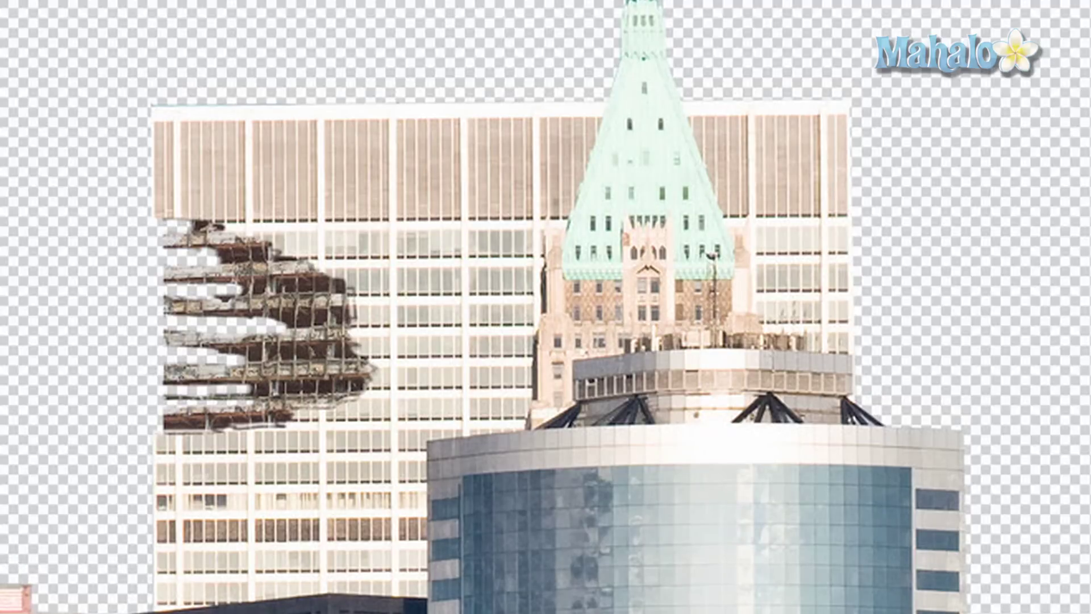
# Step: Erase the outer ends of the wrecked floors to uneven lengths so the left edge looks broken
pyautogui.moveTo(169, 406)
pyautogui.mouseDown()
pyautogui.moveTo(207, 415)
pyautogui.moveTo(163, 424)
pyautogui.moveTo(201, 427)
pyautogui.moveTo(162, 429)
pyautogui.mouseUp()
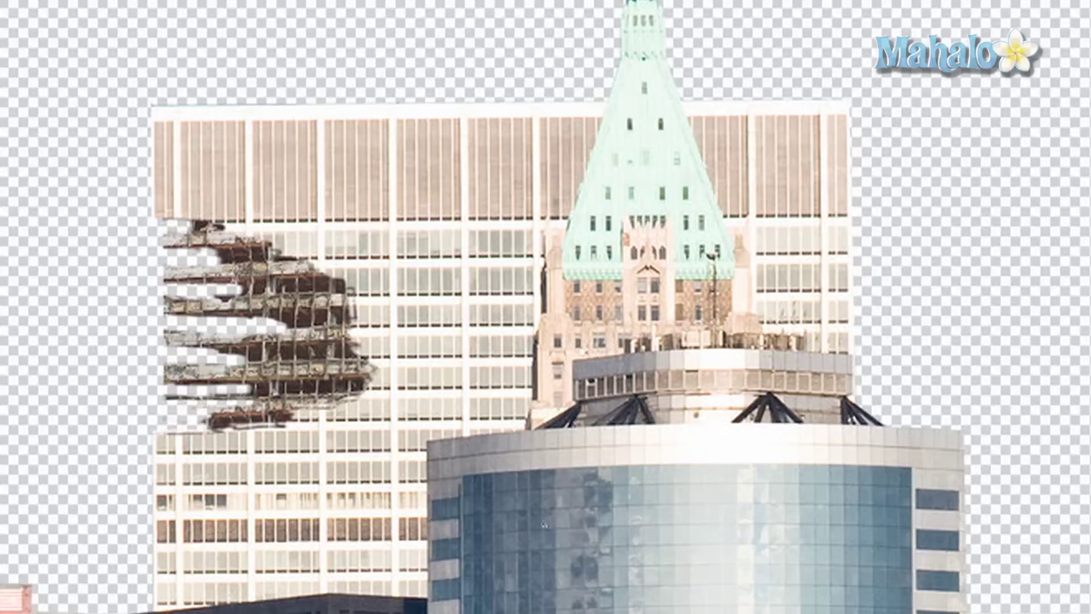
pyautogui.moveTo(179, 243)
pyautogui.mouseDown()
pyautogui.moveTo(200, 260)
pyautogui.moveTo(170, 263)
pyautogui.moveTo(163, 277)
pyautogui.moveTo(190, 274)
pyautogui.mouseUp()
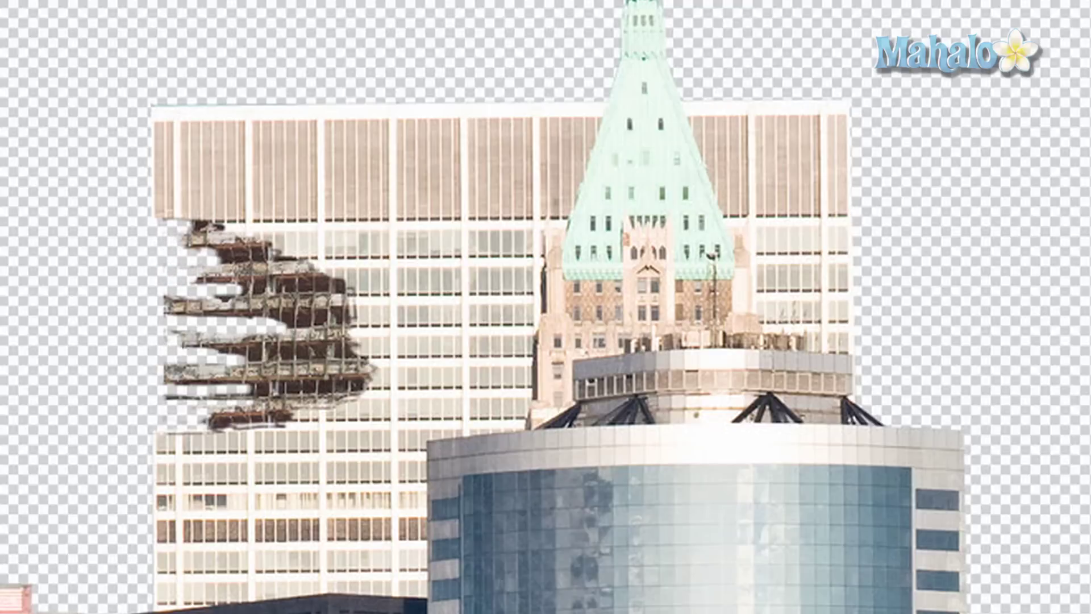
pyautogui.moveTo(193, 348)
pyautogui.mouseDown()
pyautogui.moveTo(205, 348)
pyautogui.moveTo(178, 350)
pyautogui.moveTo(173, 366)
pyautogui.mouseUp()
pyautogui.scroll(-1, 162, 368)
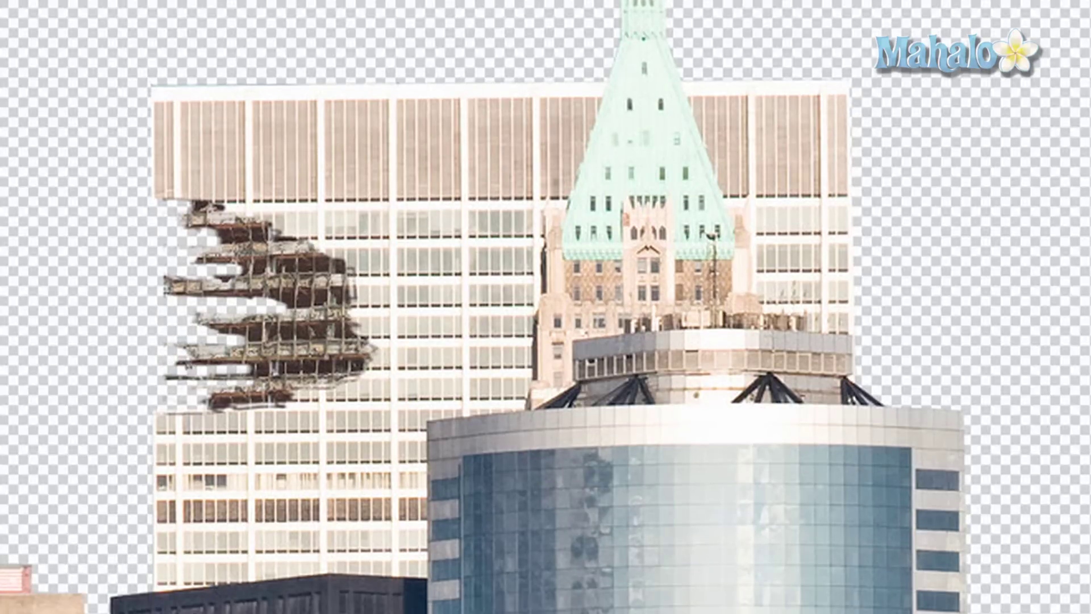
pyautogui.scroll(1, 183, 368)
pyautogui.hscroll(1, 183, 369)
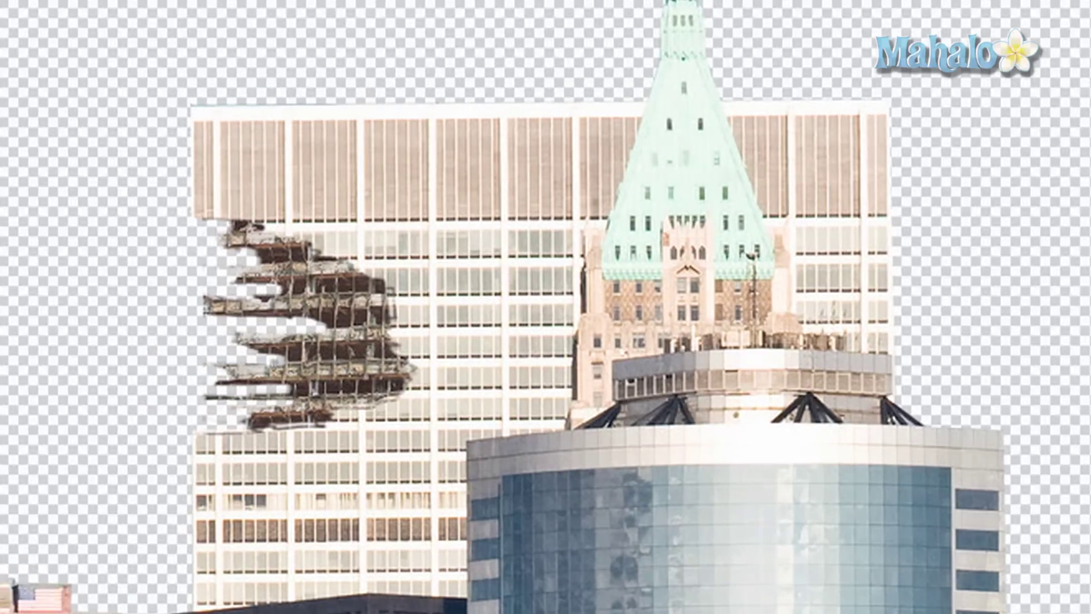